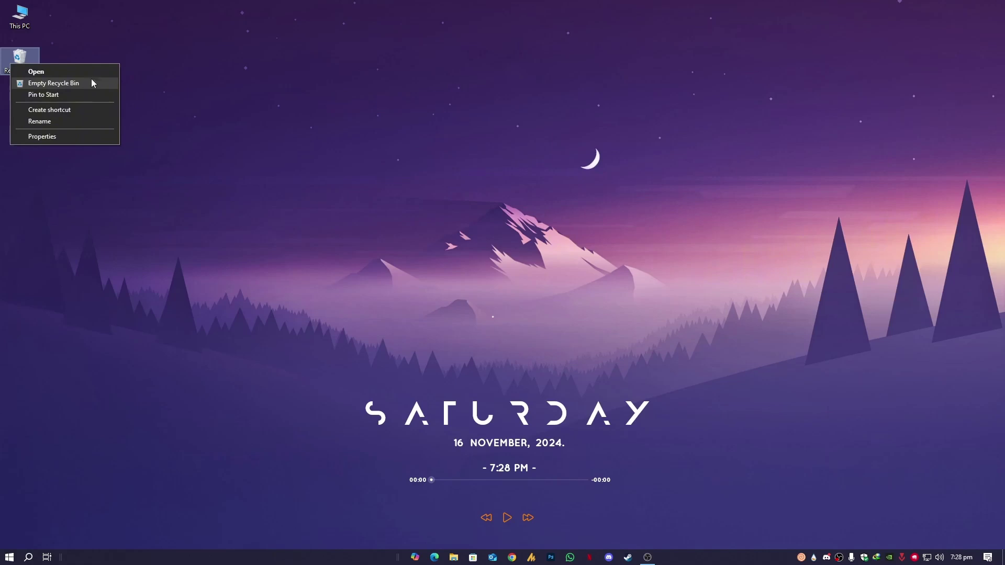
Restore the deleted Clownfish Voice Changer shortcut from the Recycle Bin to the desktop and close the bin.
{"action": "left_click", "coordinate": [33, 72]}
{"action": "left_click", "coordinate": [248, 142]}
{"action": "right_click", "coordinate": [248, 142]}
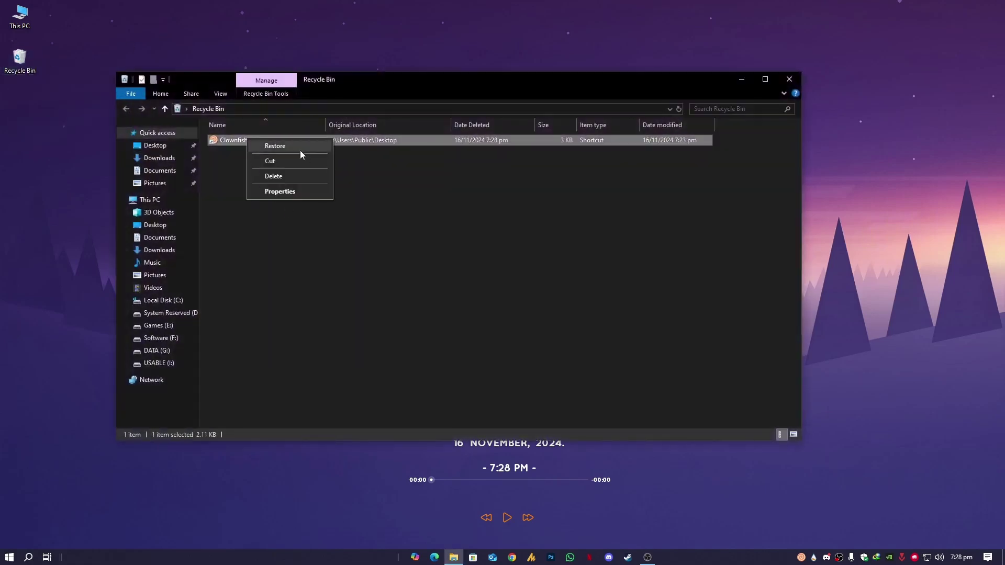
{"action": "left_click", "coordinate": [265, 148]}
{"action": "left_click", "coordinate": [789, 79]}
{"action": "left_click", "coordinate": [237, 214]}
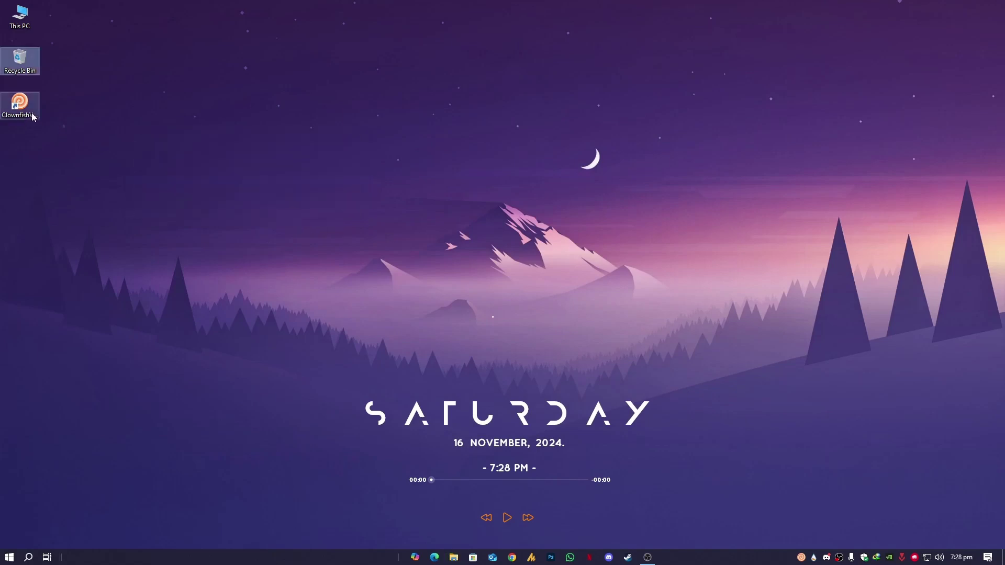
Permanently delete the ClownfishVoiceChanger shortcut from the desktop, bypassing the Recycle Bin.
{"action": "left_click", "coordinate": [26, 110]}
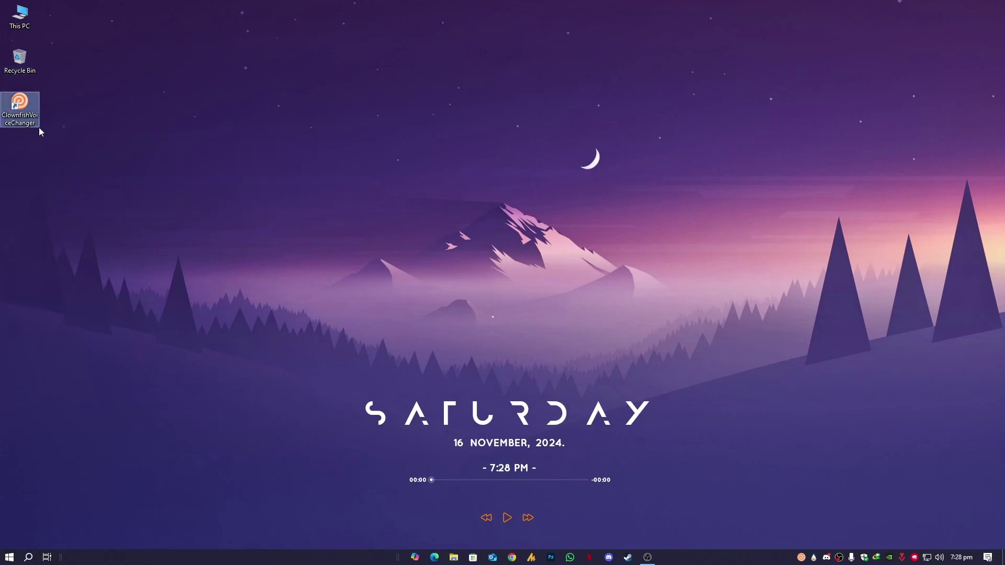
{"action": "right_click", "coordinate": [20, 105]}
{"action": "left_click", "coordinate": [90, 349]}
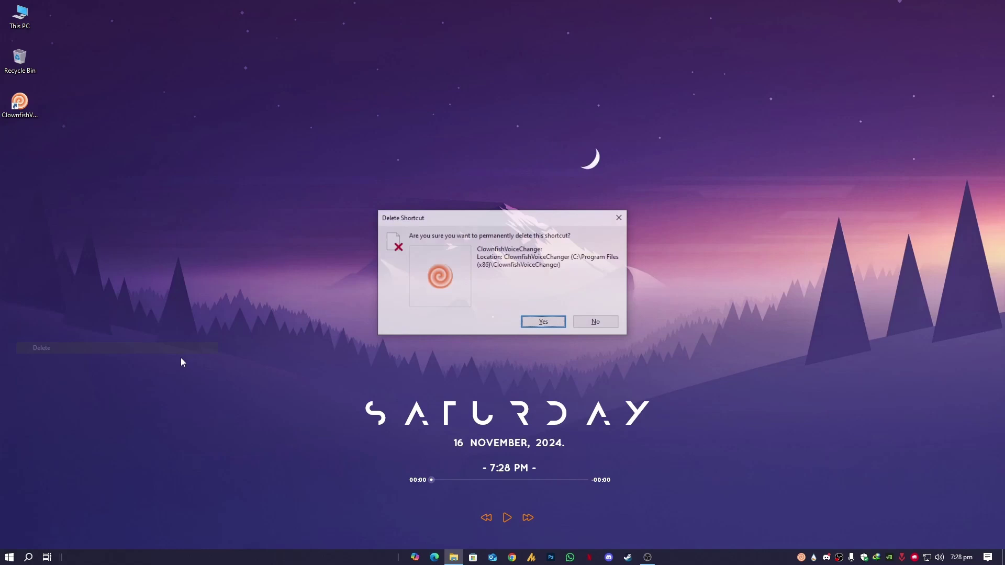
{"action": "left_click", "coordinate": [544, 322]}
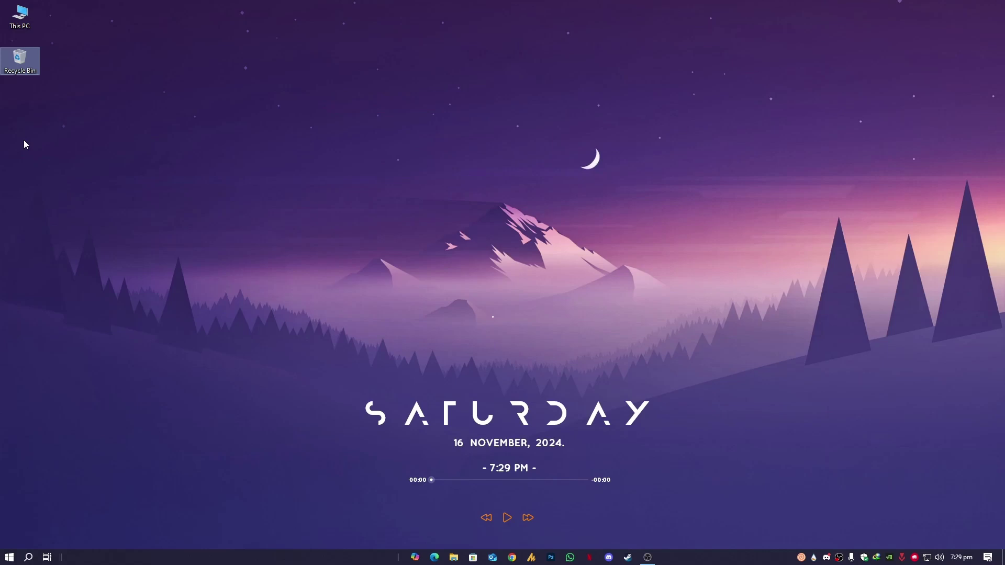
Launch Disk Cleanup with the cleanmgr command and scan drive C: for removable files.
{"action": "key", "text": "super+r"}
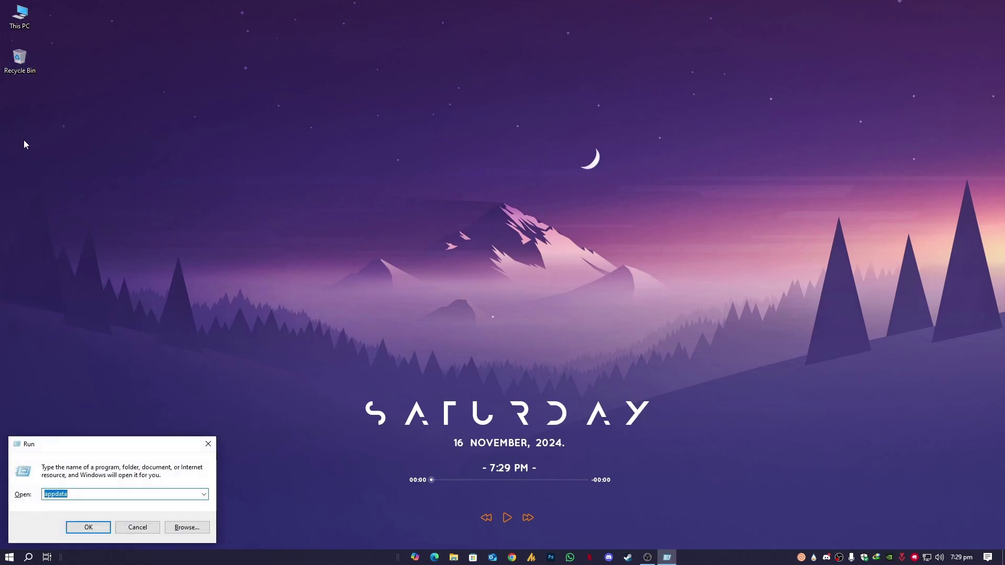
{"action": "type", "text": "cleanmgr"}
{"action": "key", "text": "Return"}
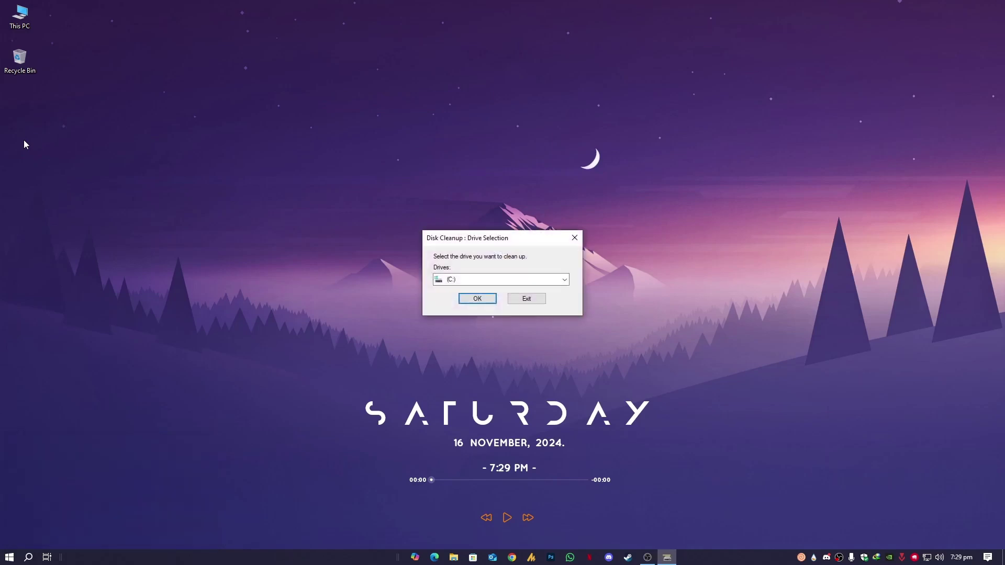
{"action": "left_click", "coordinate": [517, 285]}
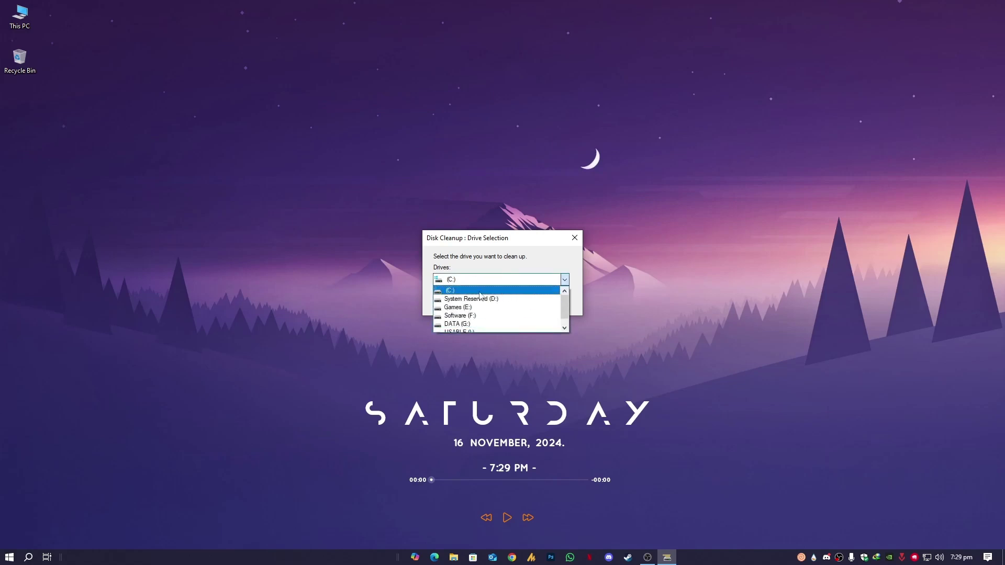
{"action": "left_click", "coordinate": [502, 289]}
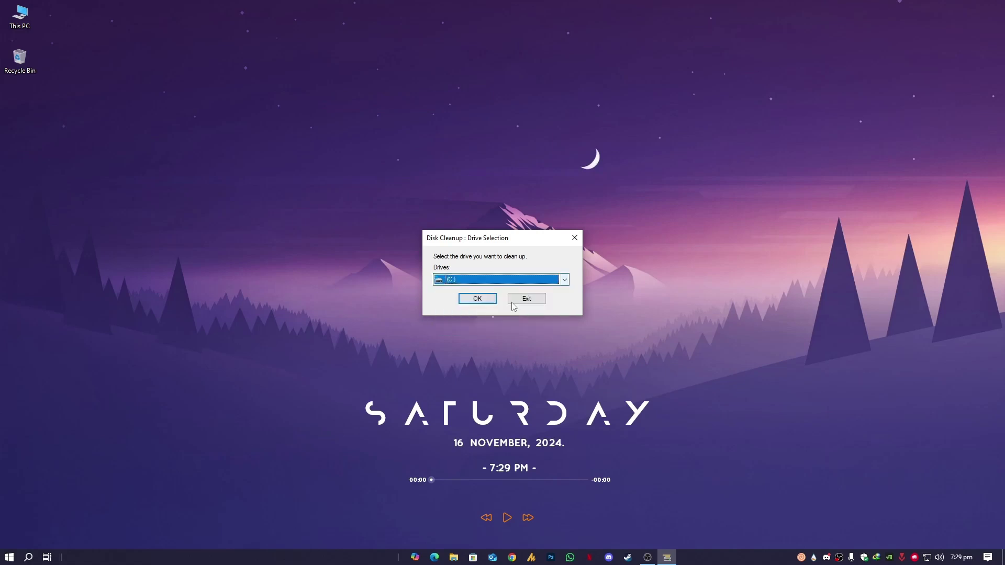
{"action": "left_click", "coordinate": [485, 298]}
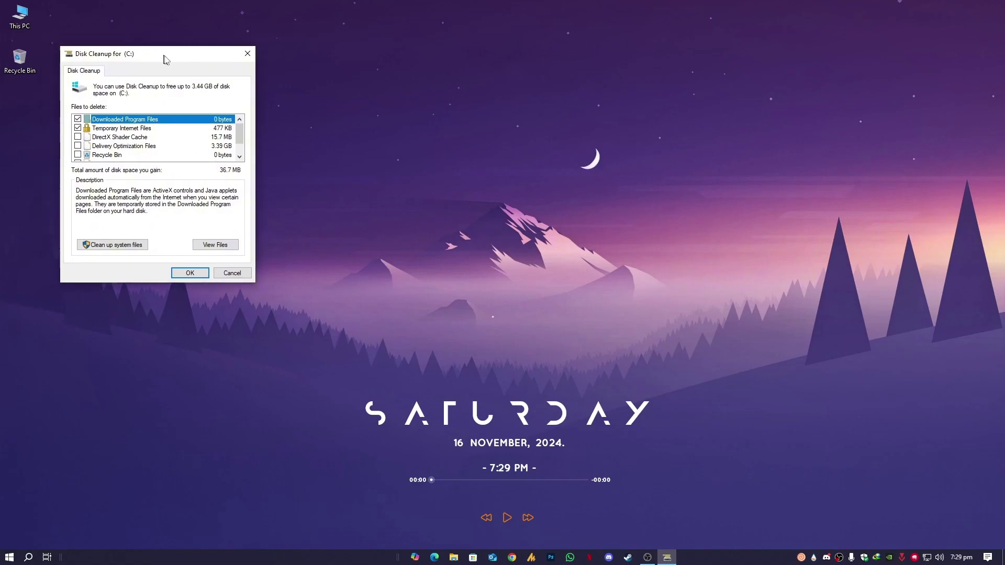
Rescan drive C: in Disk Cleanup with system files included.
{"action": "left_click_drag", "start_coordinate": [165, 59], "coordinate": [444, 102]}
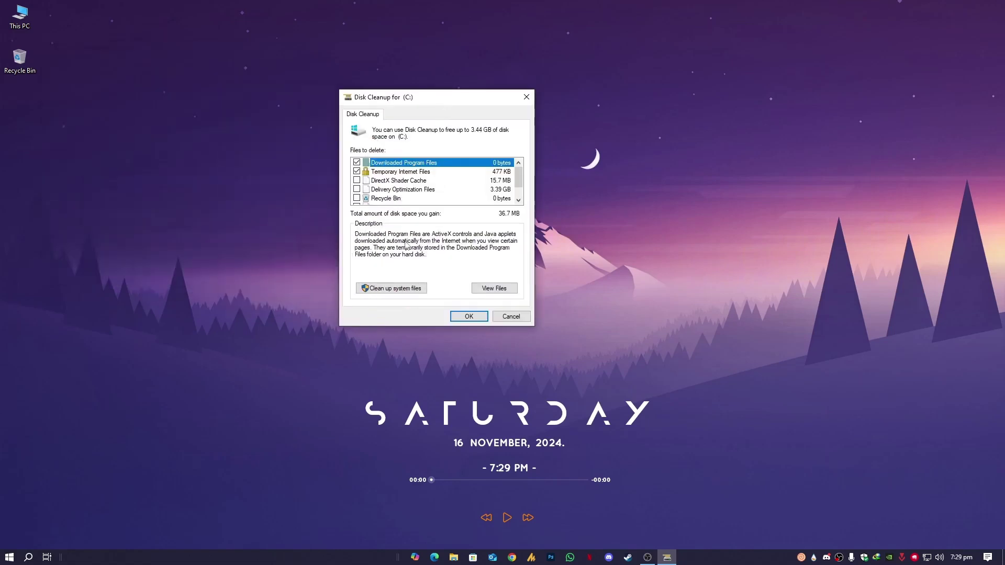
{"action": "left_click", "coordinate": [413, 294]}
{"action": "left_click", "coordinate": [486, 297]}
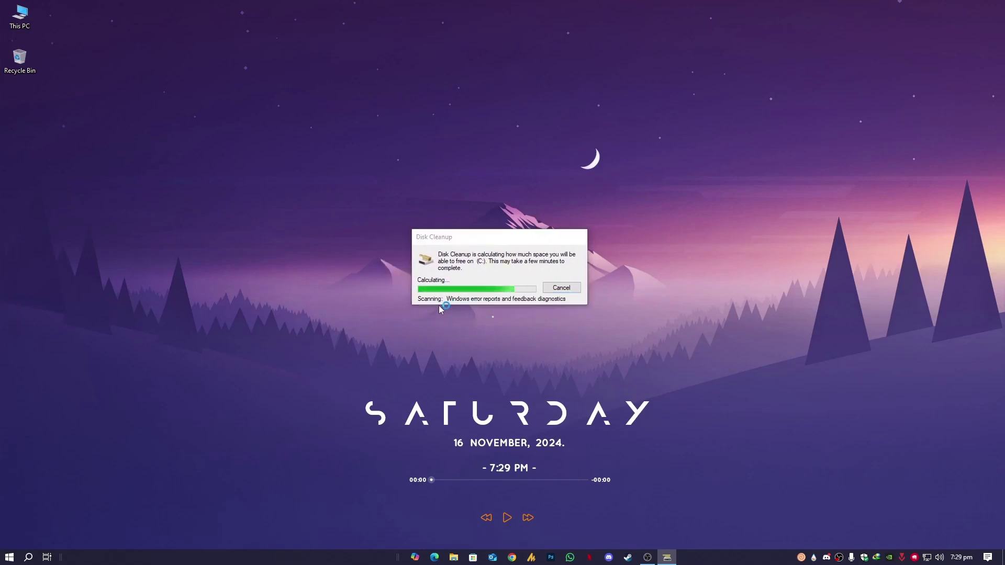
Mark all listed file categories for deletion, including Windows Update Cleanup, DirectX Shader Cache, Delivery Optimization Files, Recycle Bin and Temporary files.
{"action": "left_click", "coordinate": [256, 155]}
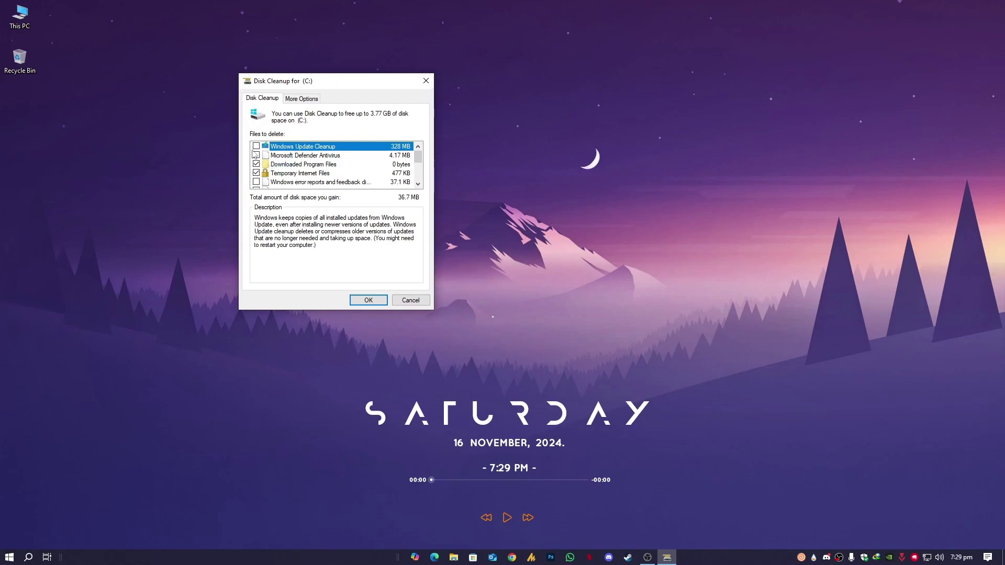
{"action": "left_click", "coordinate": [256, 146]}
{"action": "scroll", "coordinate": [291, 161], "scroll_direction": "down", "scroll_amount": 1}
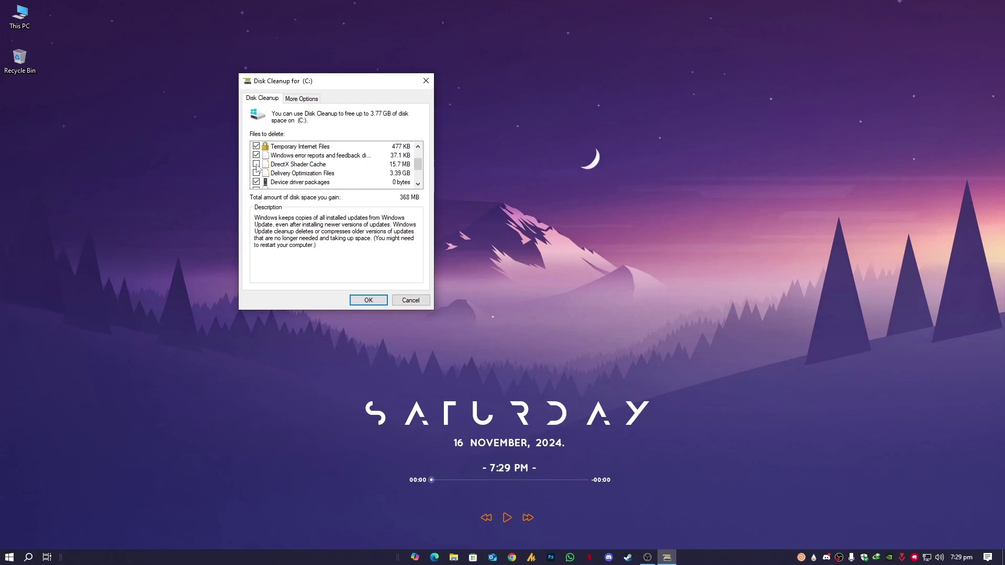
{"action": "left_click", "coordinate": [256, 173]}
{"action": "scroll", "coordinate": [280, 173], "scroll_direction": "down", "scroll_amount": 2}
{"action": "left_click", "coordinate": [256, 164]}
{"action": "left_click", "coordinate": [256, 155]}
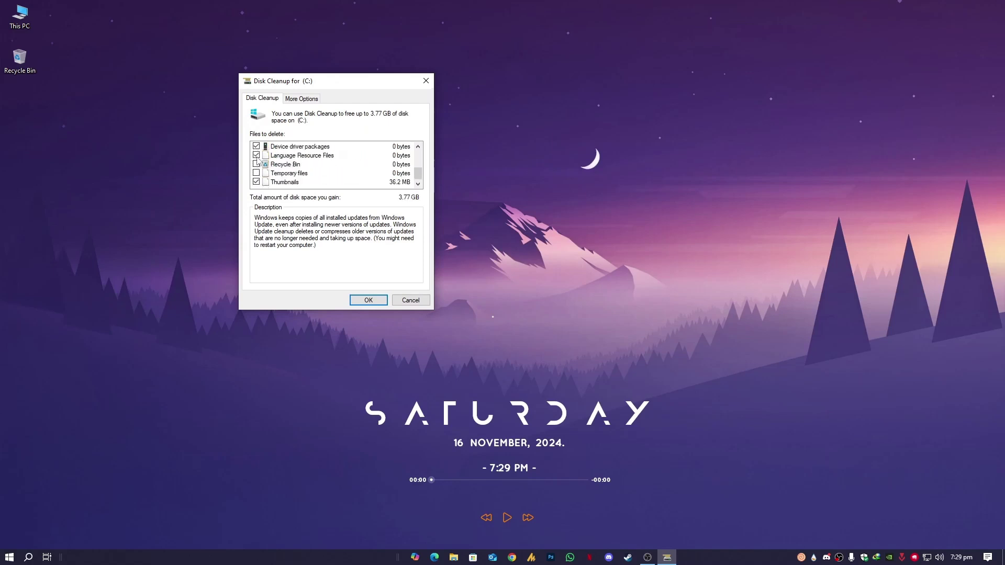
{"action": "left_click", "coordinate": [256, 173]}
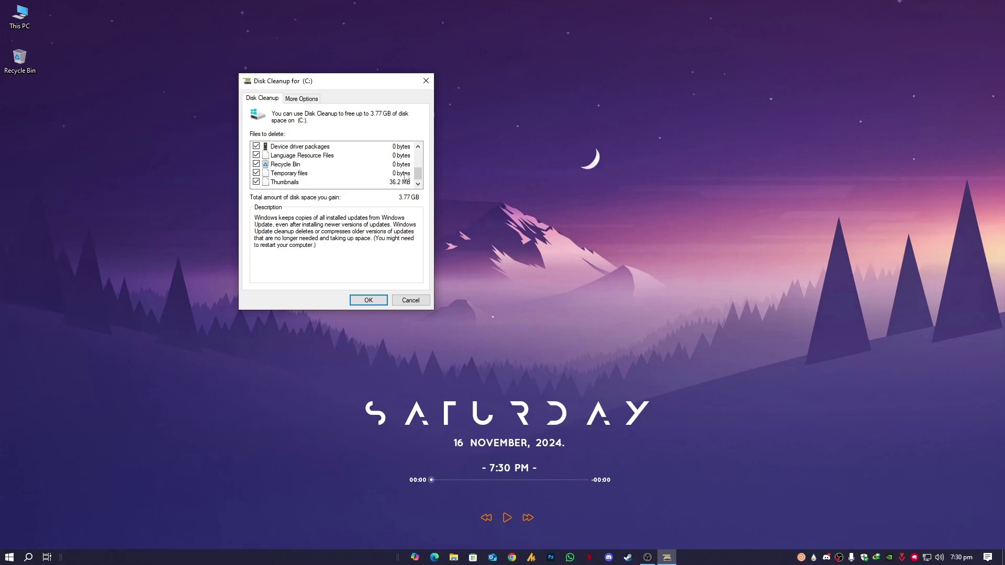
Start the cleanup of drive C:, confirm the permanent deletion, and move the progress window out of the way.
{"action": "left_click", "coordinate": [370, 301]}
{"action": "left_click", "coordinate": [518, 286]}
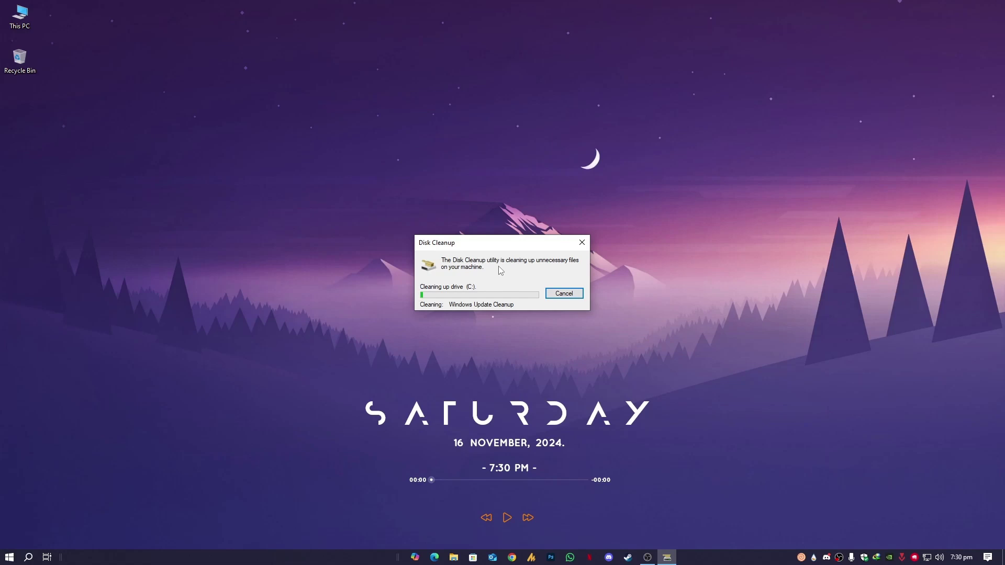
{"action": "left_click_drag", "start_coordinate": [482, 248], "coordinate": [886, 478]}
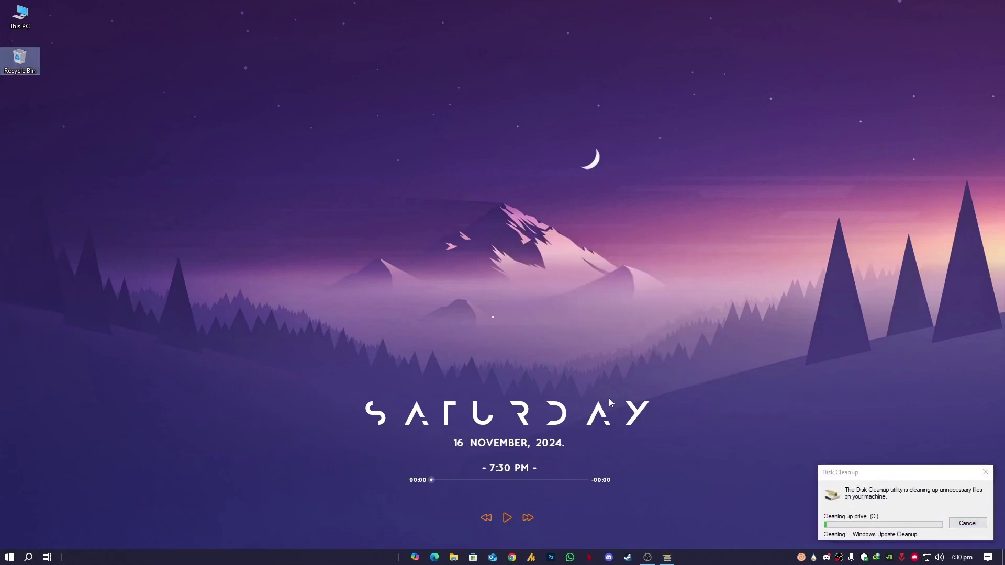
Find the Storage settings in Windows Settings and turn on Storage Sense.
{"action": "left_click", "coordinate": [7, 563]}
{"action": "left_click", "coordinate": [10, 510]}
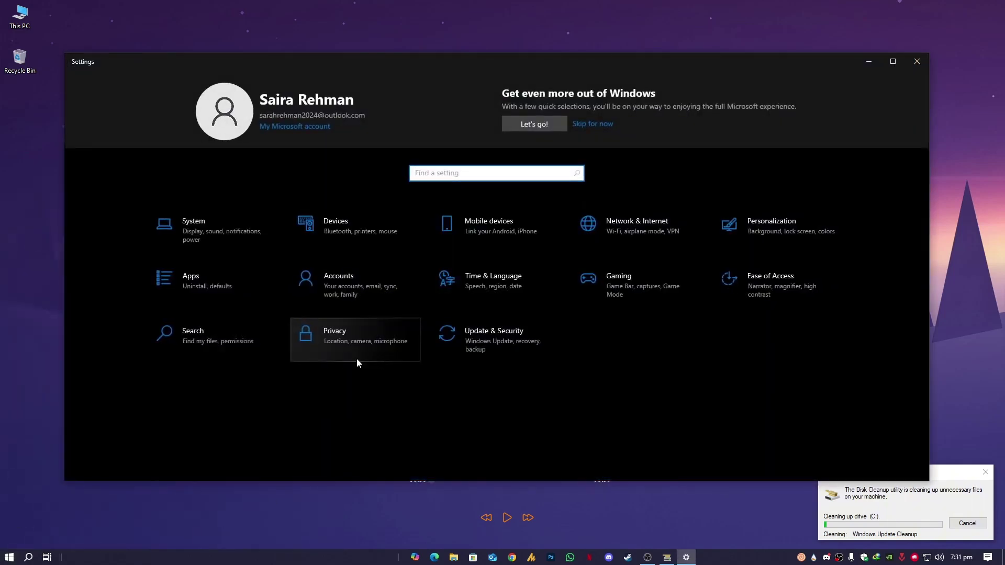
{"action": "type", "text": "storage setti"}
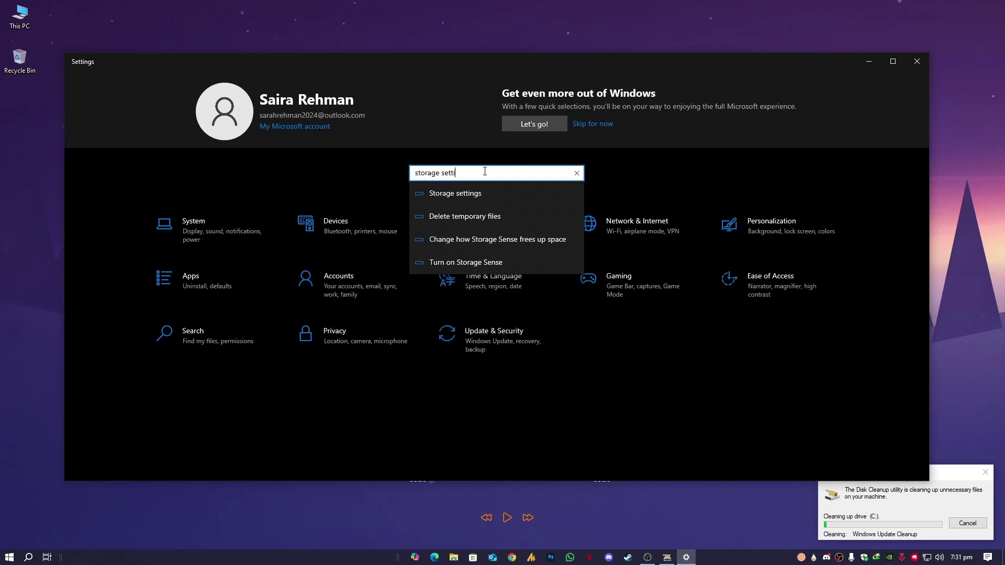
{"action": "key", "text": "Return"}
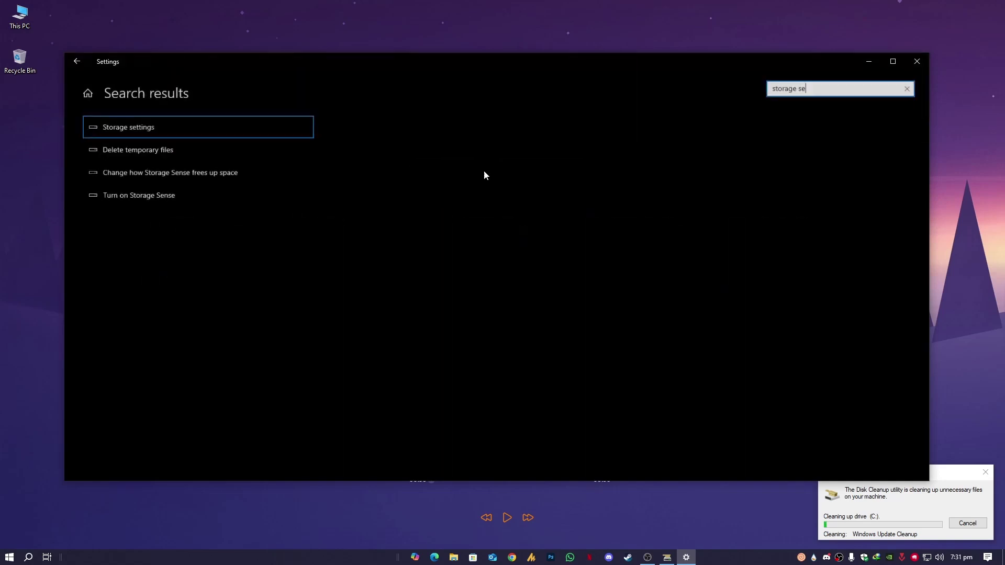
{"action": "left_click", "coordinate": [142, 127]}
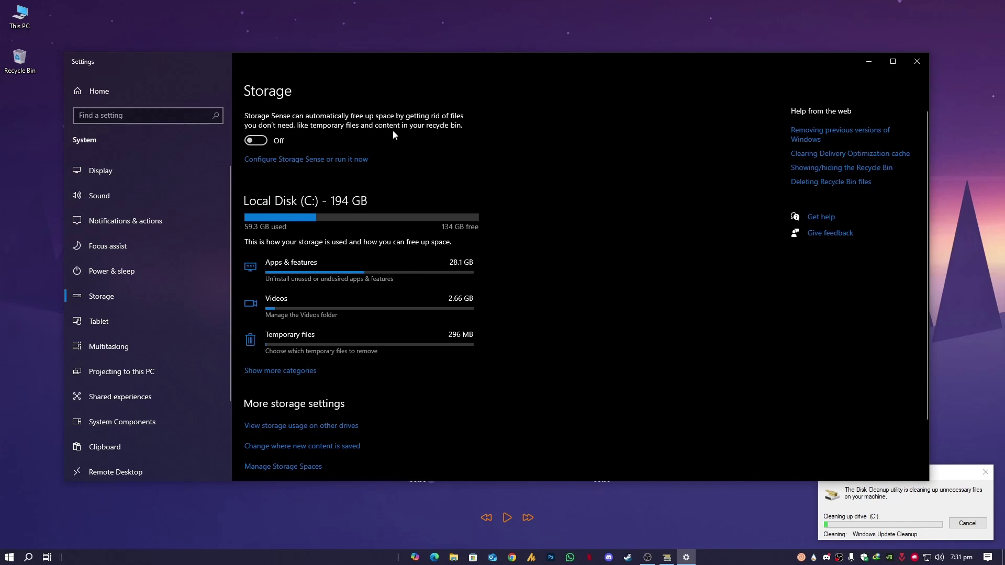
{"action": "left_click", "coordinate": [256, 140]}
Expand all storage categories of Local Disk (C:) and open the Temporary files category.
{"action": "scroll", "coordinate": [389, 269], "scroll_direction": "down", "scroll_amount": 2}
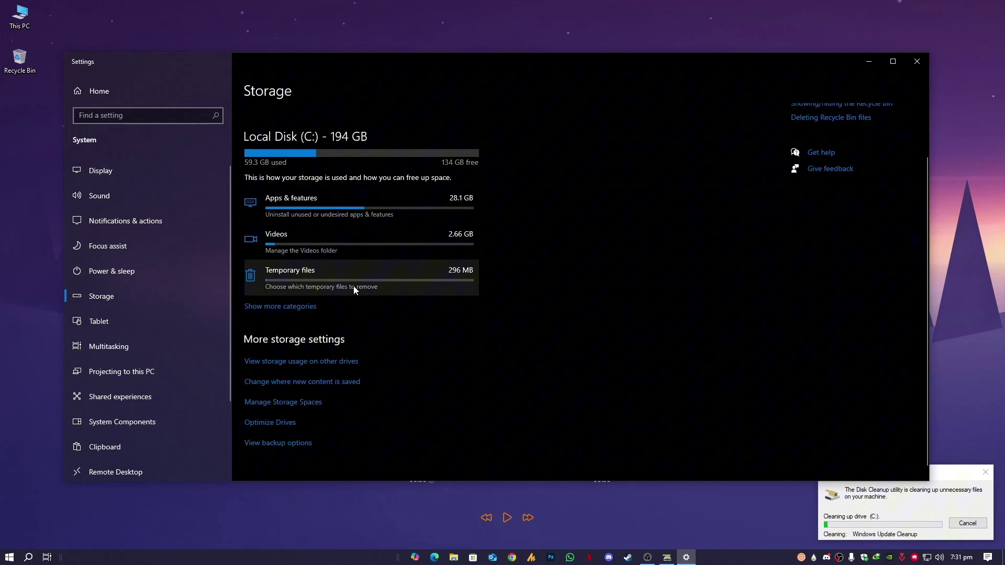
{"action": "left_click", "coordinate": [293, 311]}
{"action": "scroll", "coordinate": [413, 348], "scroll_direction": "down", "scroll_amount": 5}
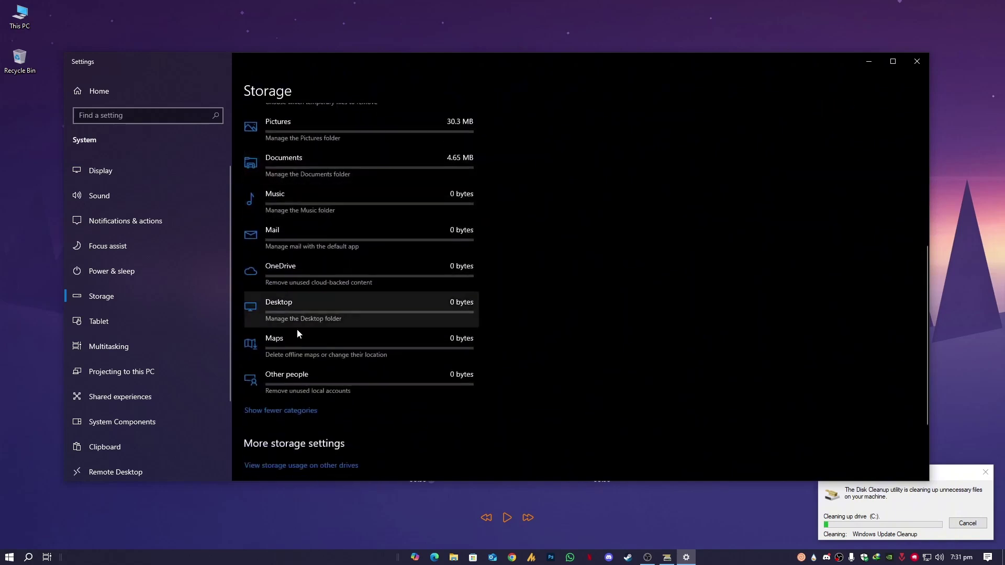
{"action": "scroll", "coordinate": [335, 272], "scroll_direction": "up", "scroll_amount": 3}
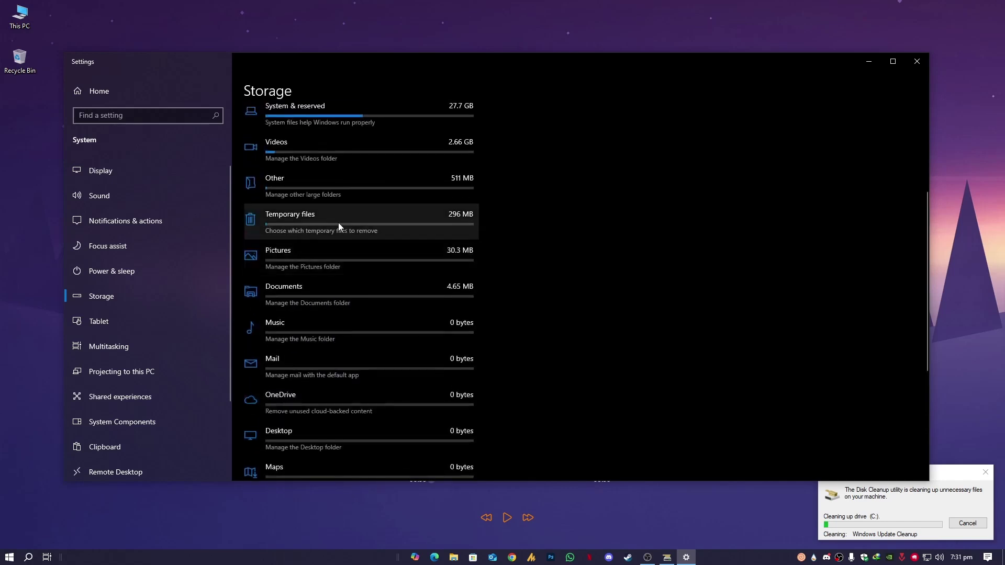
{"action": "left_click", "coordinate": [338, 226]}
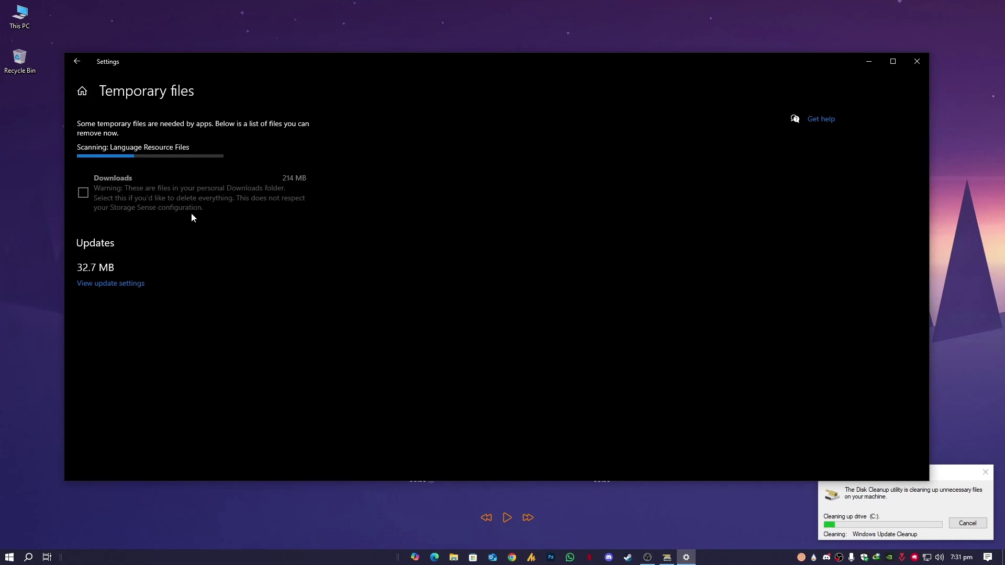
Check the contents of the Downloads folder in File Explorer and close the window.
{"action": "double_click", "coordinate": [28, 24]}
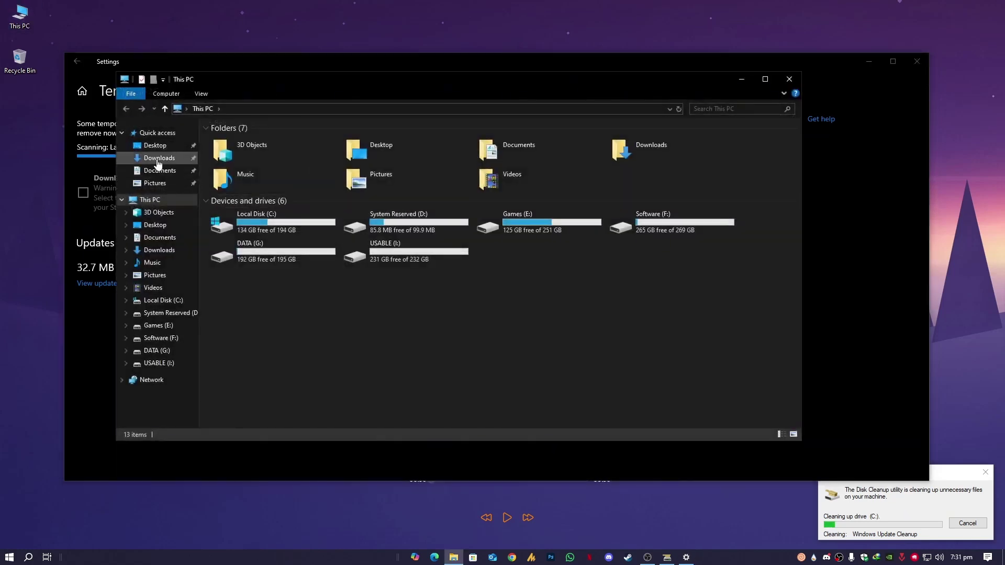
{"action": "left_click", "coordinate": [159, 158]}
{"action": "left_click_drag", "start_coordinate": [370, 339], "coordinate": [234, 121]}
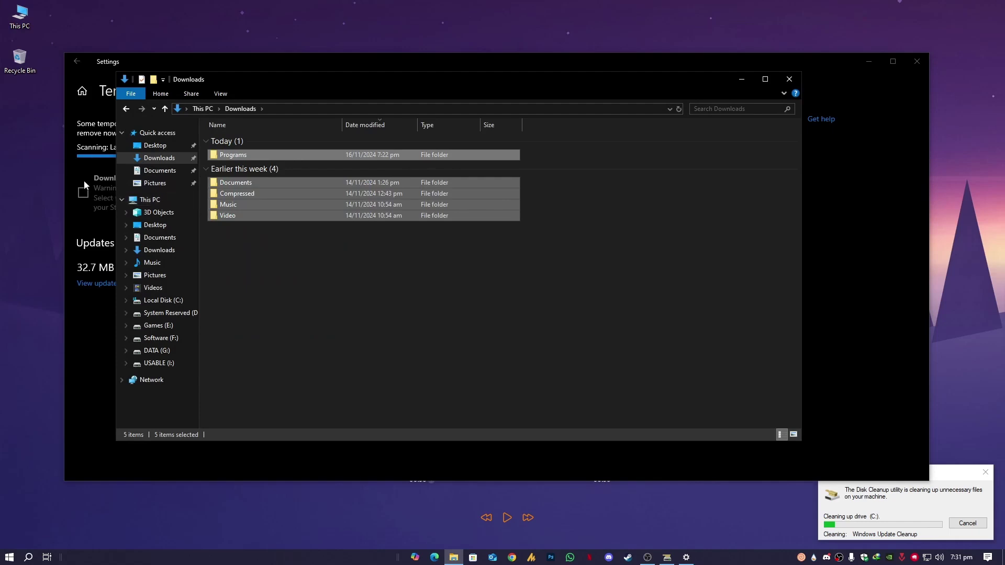
{"action": "left_click_drag", "start_coordinate": [261, 273], "coordinate": [253, 137]}
{"action": "left_click", "coordinate": [789, 79]}
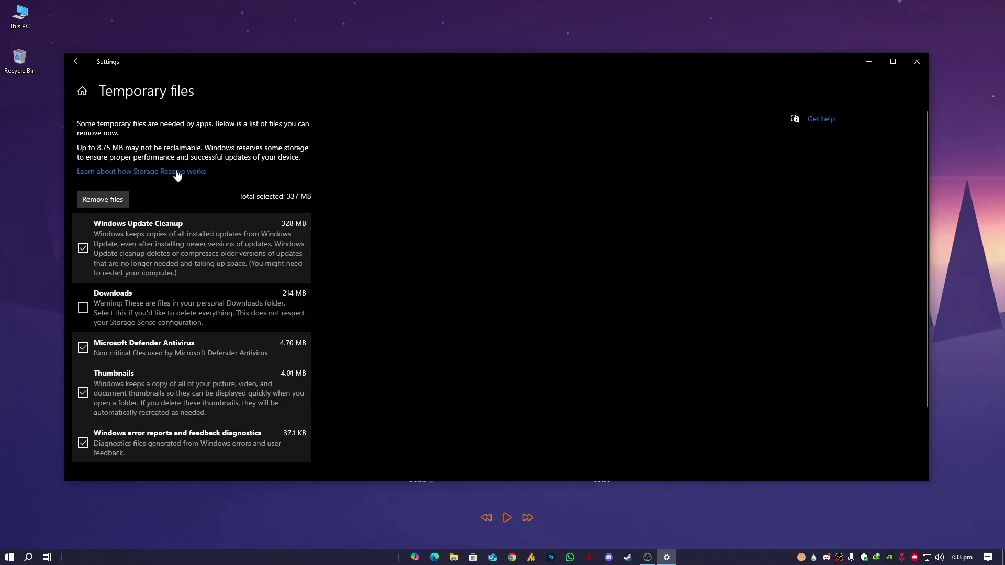
Remove the preselected temporary files, leaving Downloads excluded, and close Settings.
{"action": "scroll", "coordinate": [171, 390], "scroll_direction": "down", "scroll_amount": 3}
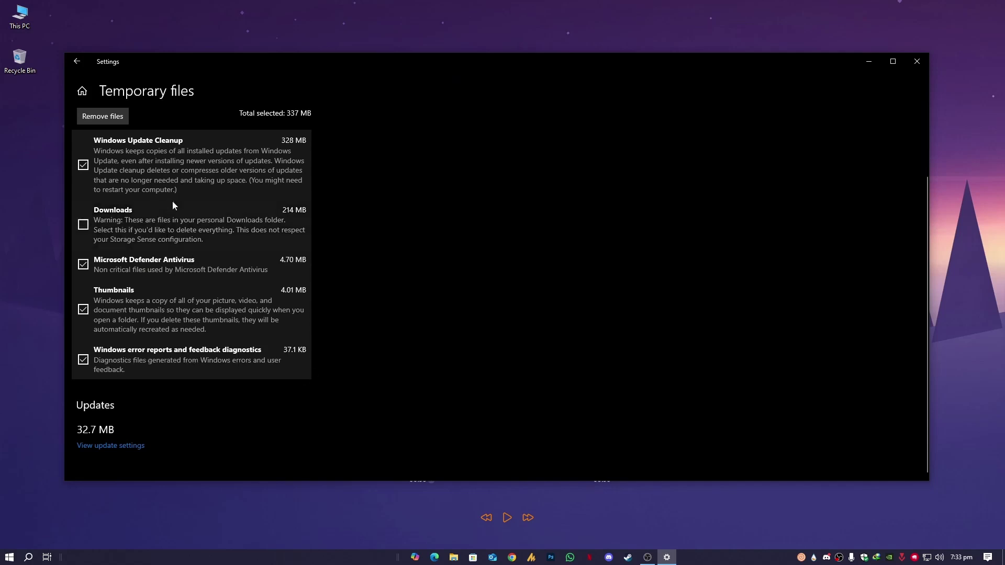
{"action": "left_click", "coordinate": [108, 118]}
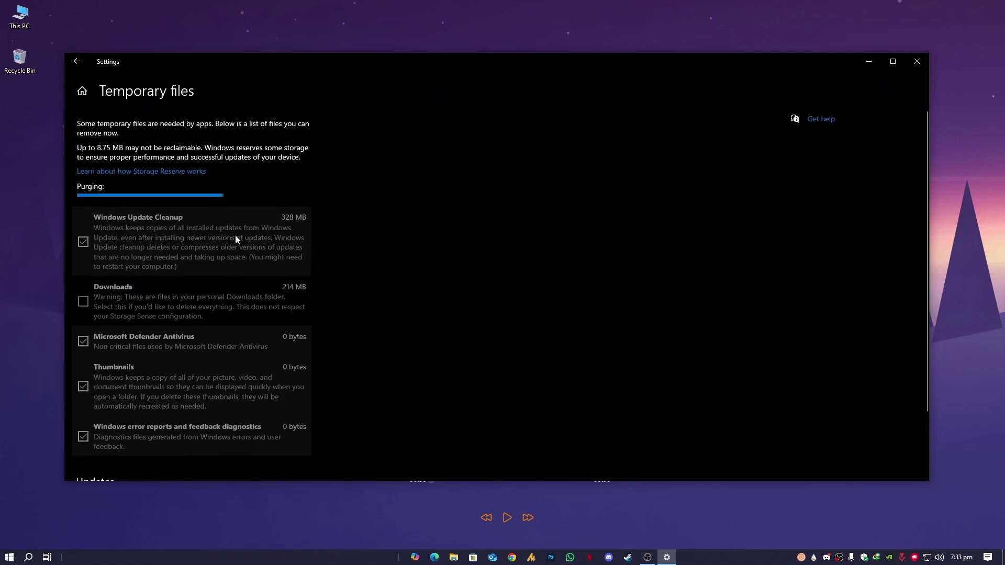
{"action": "scroll", "coordinate": [257, 385], "scroll_direction": "down", "scroll_amount": 2}
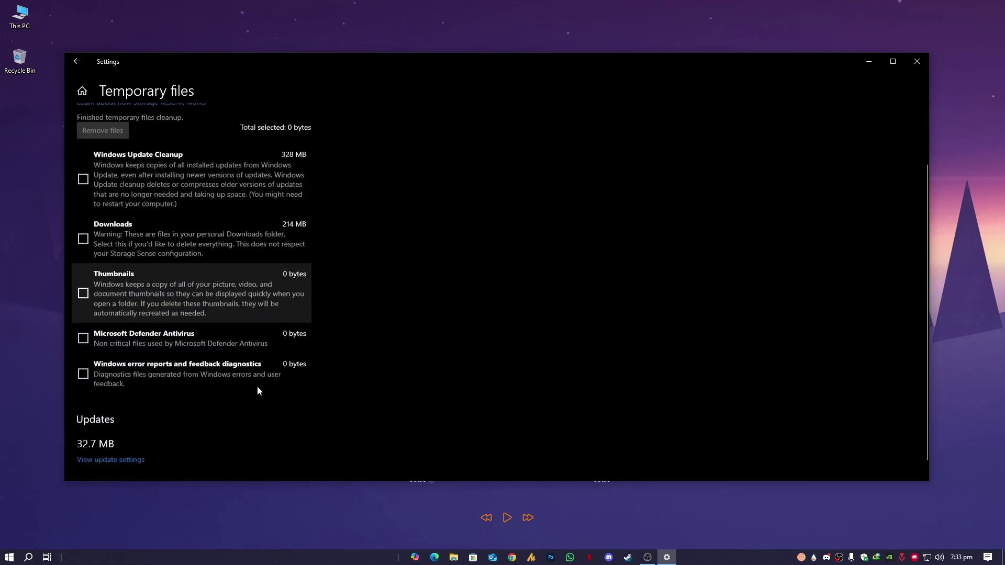
{"action": "left_click", "coordinate": [917, 61]}
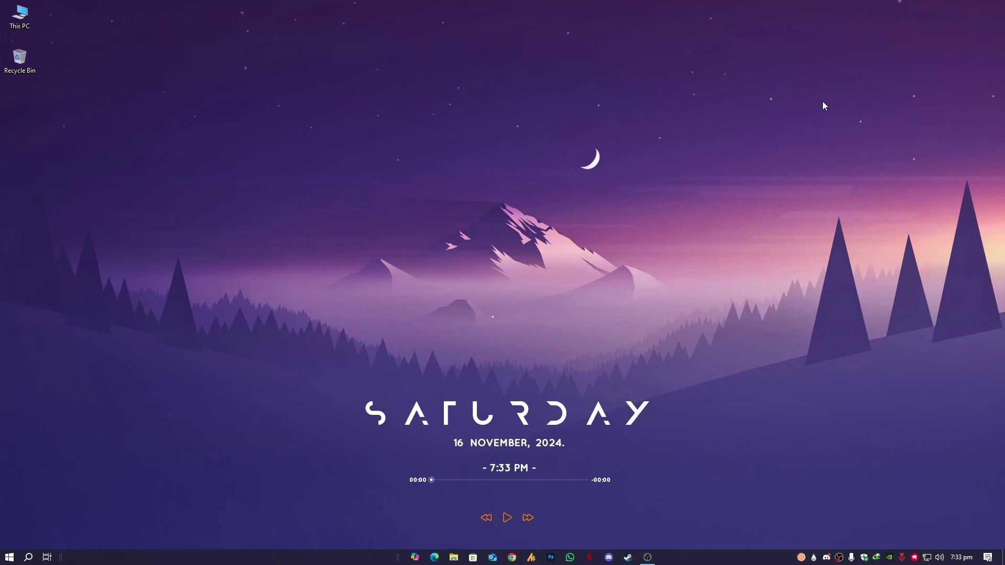
Open the Recovery page of Update & Security in Windows Settings.
{"action": "left_click", "coordinate": [8, 557]}
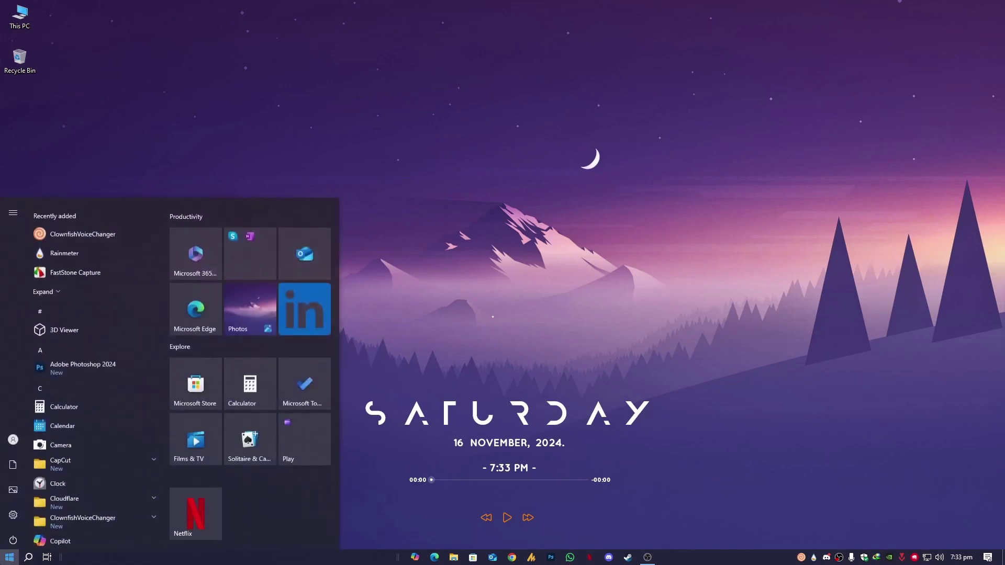
{"action": "left_click", "coordinate": [9, 515]}
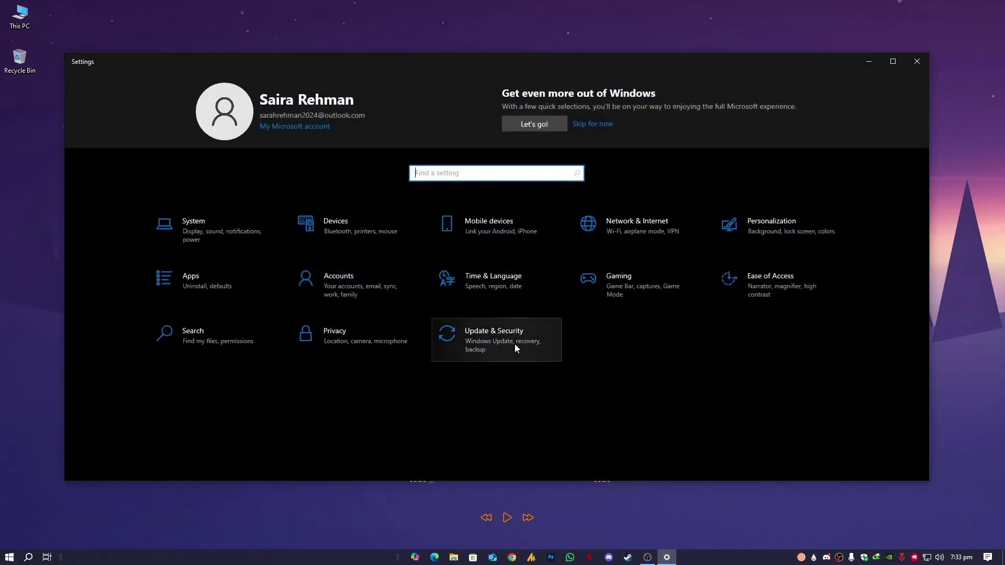
{"action": "left_click", "coordinate": [514, 347]}
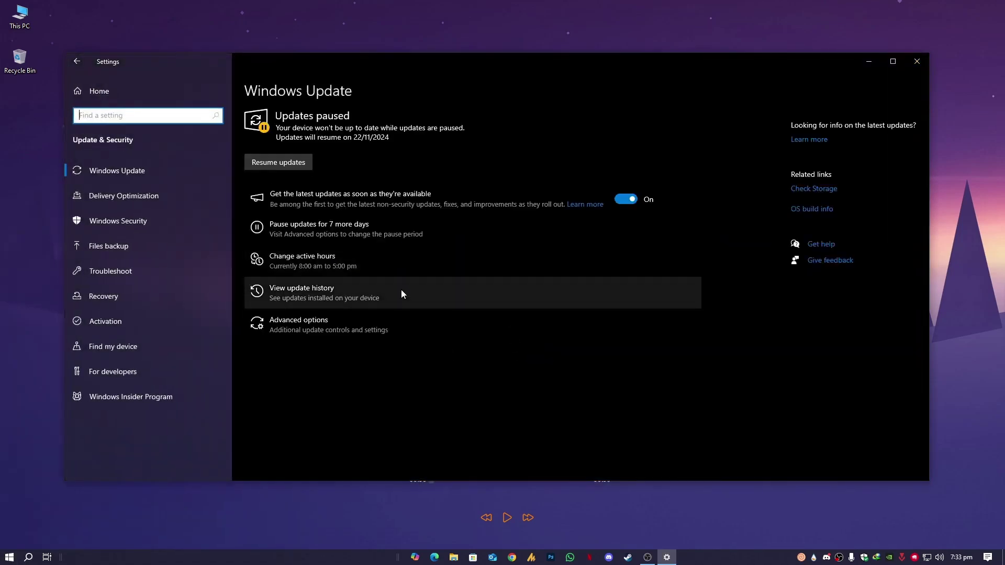
{"action": "left_click", "coordinate": [128, 298]}
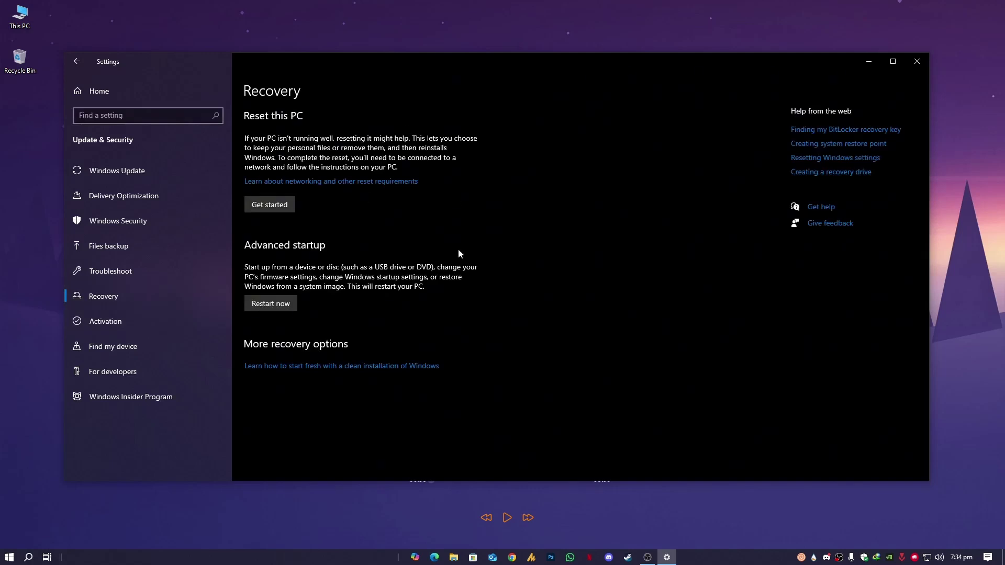
Start Reset this PC with the Remove everything option and cancel at the reinstall method choice.
{"action": "left_click", "coordinate": [291, 208]}
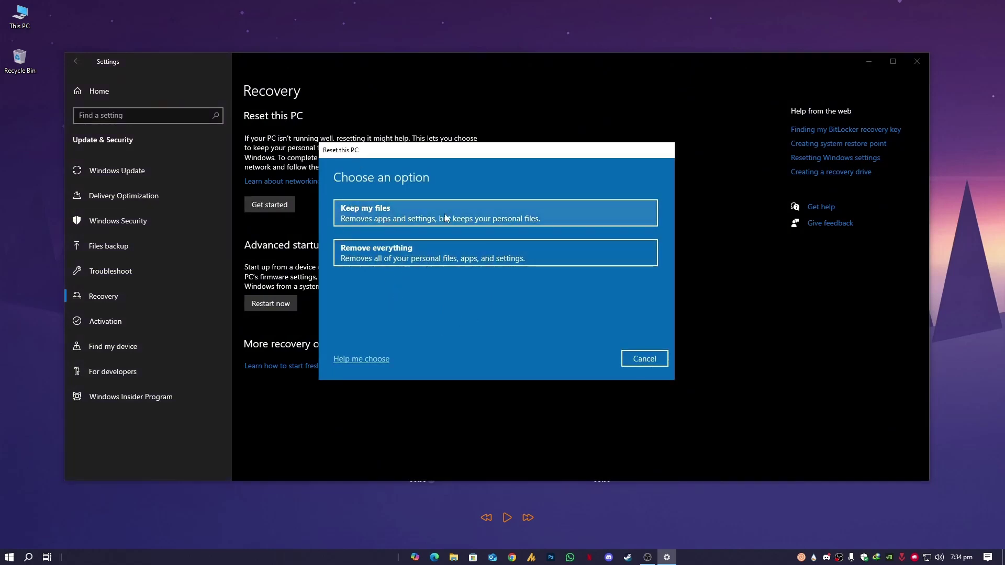
{"action": "left_click", "coordinate": [384, 265]}
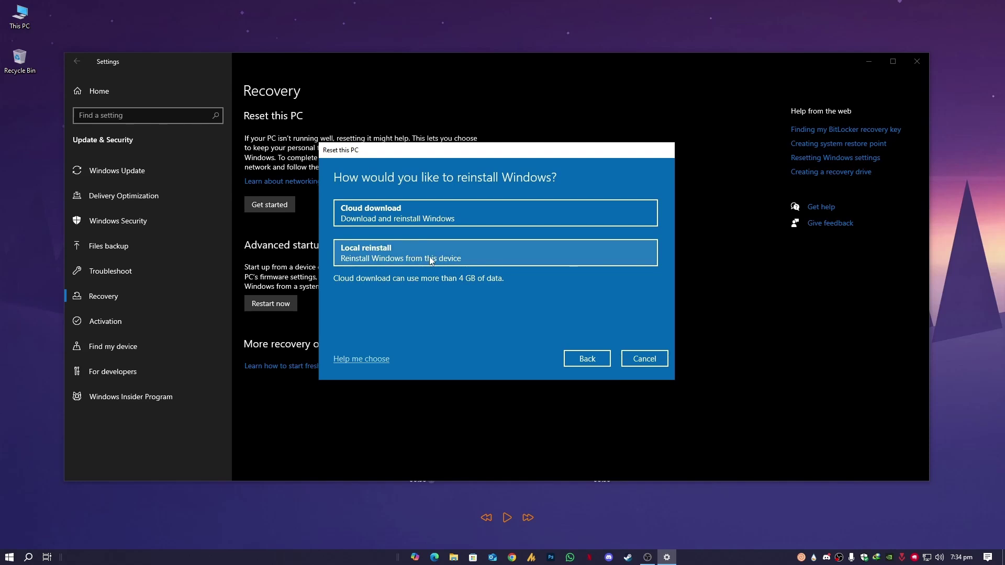
{"action": "left_click", "coordinate": [653, 361]}
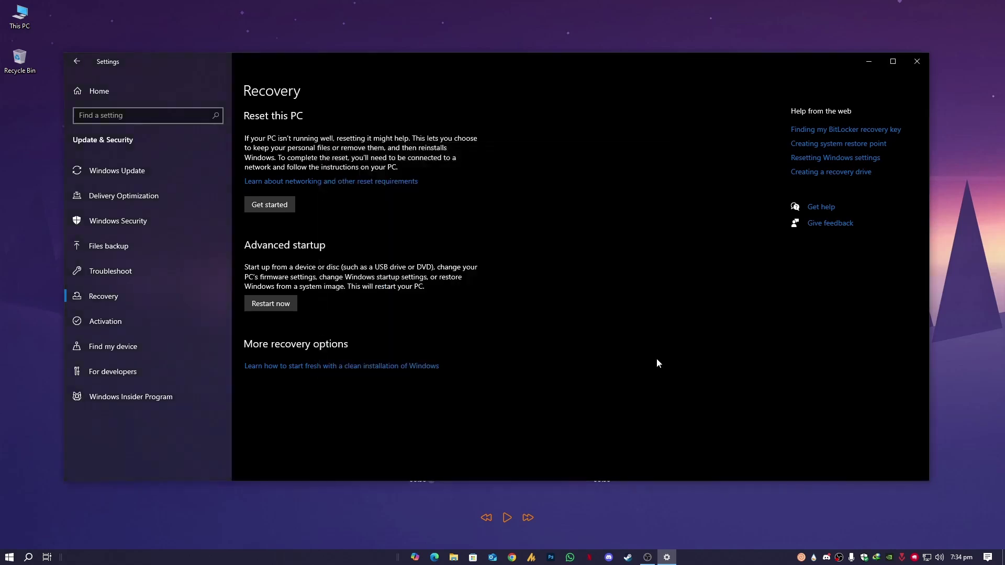